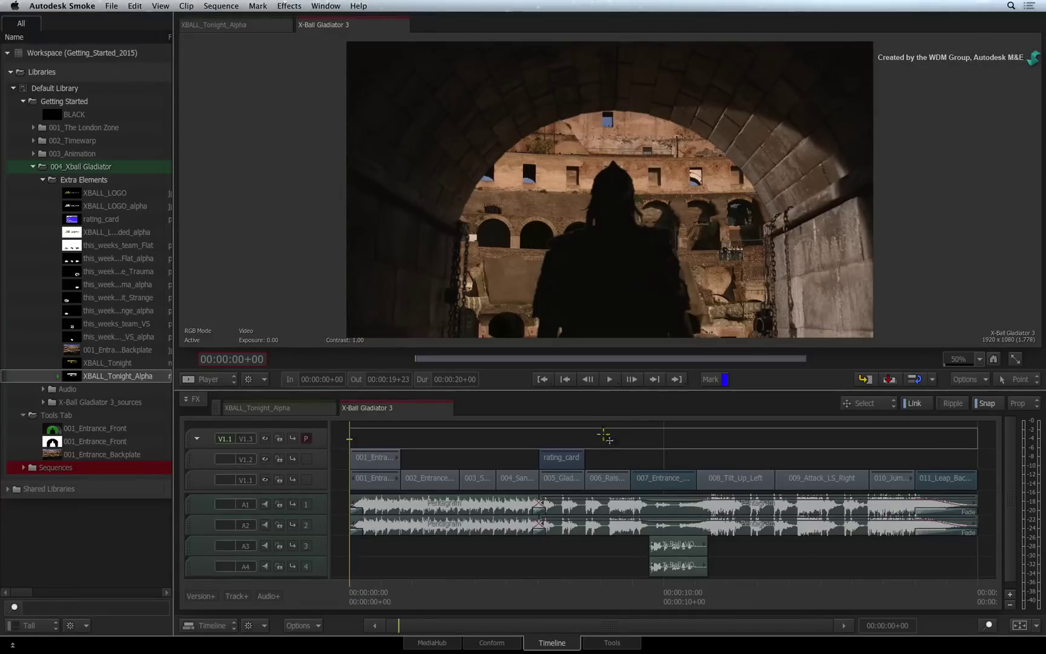
Switch to the Tools tab, preview the rating_card clip's frames, and select the Extra Elements folder.
{"action": "left_click", "coordinate": [595, 642]}
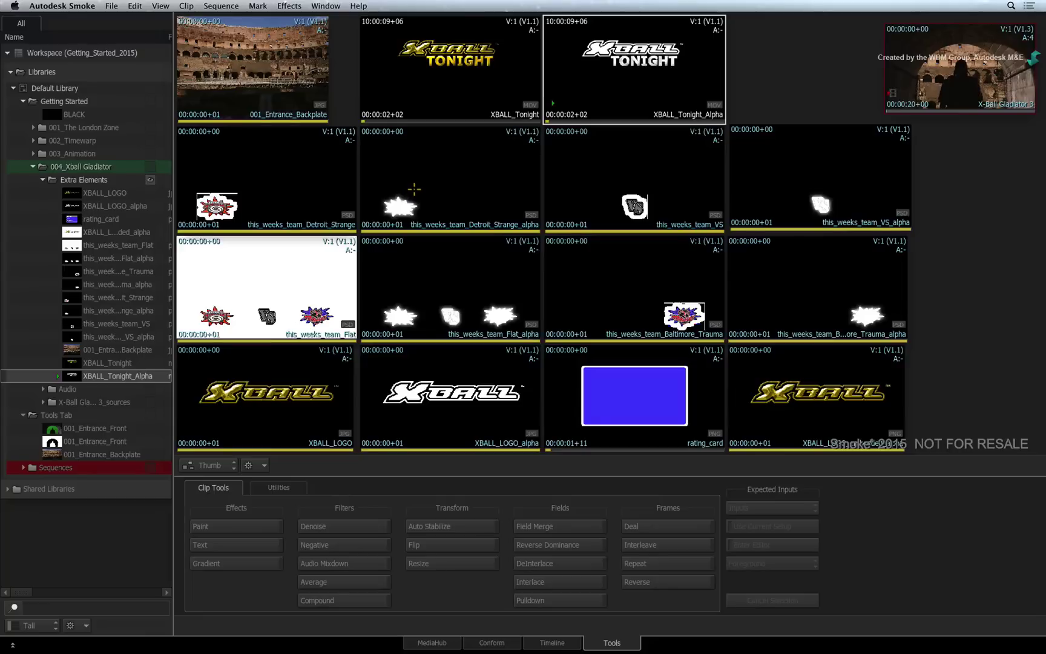
{"action": "mouse_move", "coordinate": [583, 441]}
{"action": "left_mouse_down"}
{"action": "mouse_move", "coordinate": [635, 433]}
{"action": "mouse_move", "coordinate": [568, 435]}
{"action": "mouse_move", "coordinate": [646, 425]}
{"action": "mouse_move", "coordinate": [554, 346]}
{"action": "mouse_move", "coordinate": [619, 416]}
{"action": "left_mouse_up"}
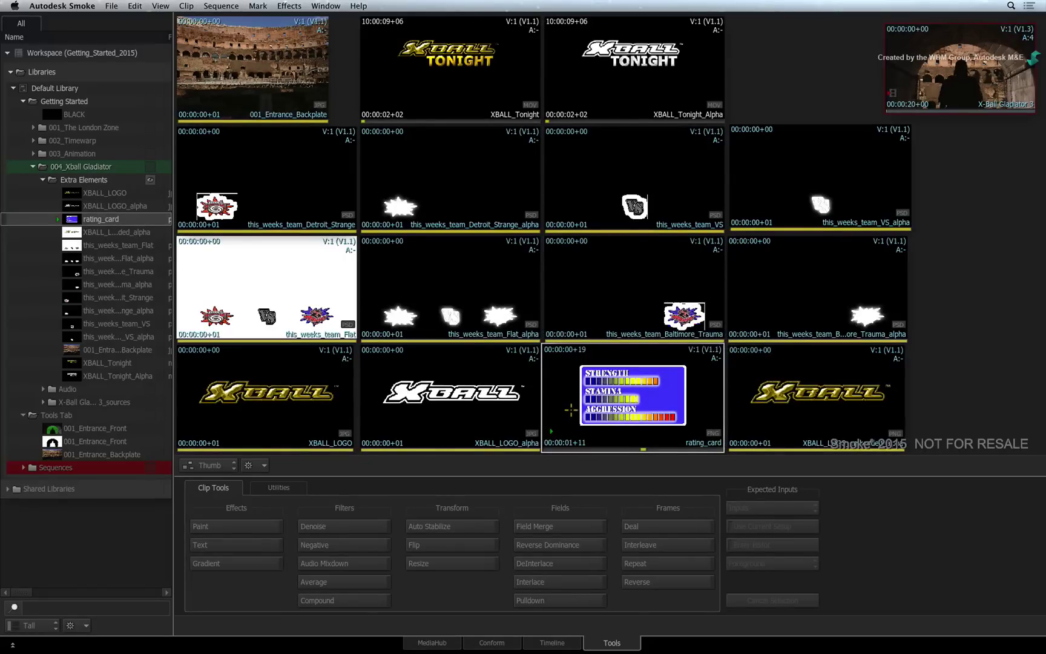
{"action": "left_click", "coordinate": [130, 184]}
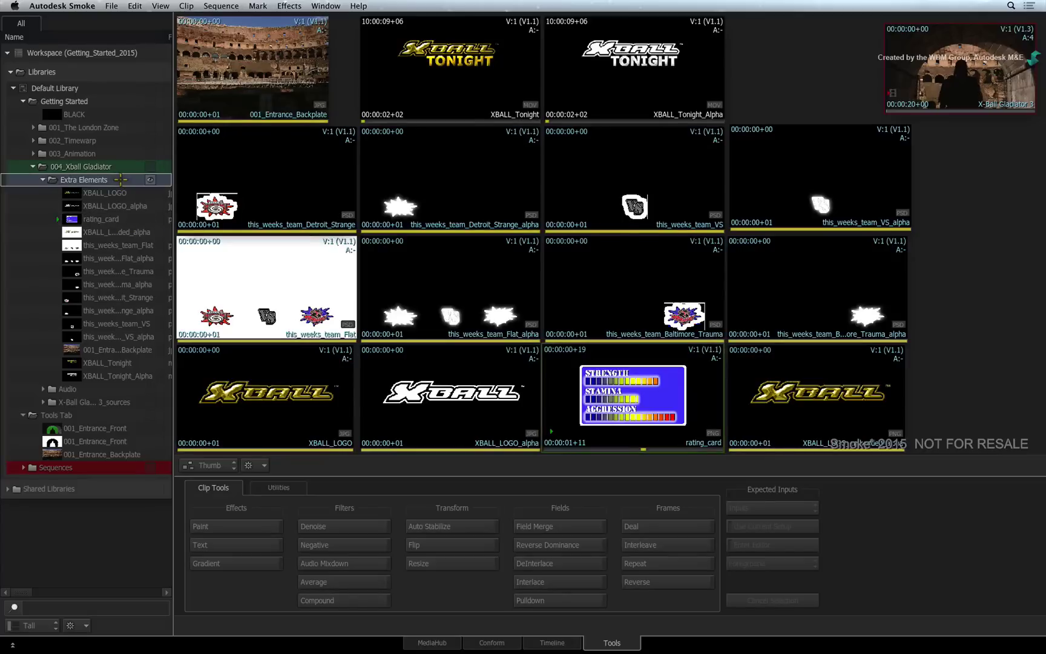
Show the Tools Tab gladiator clips on the desktop and start the Paint clip tool.
{"action": "left_click", "coordinate": [162, 428]}
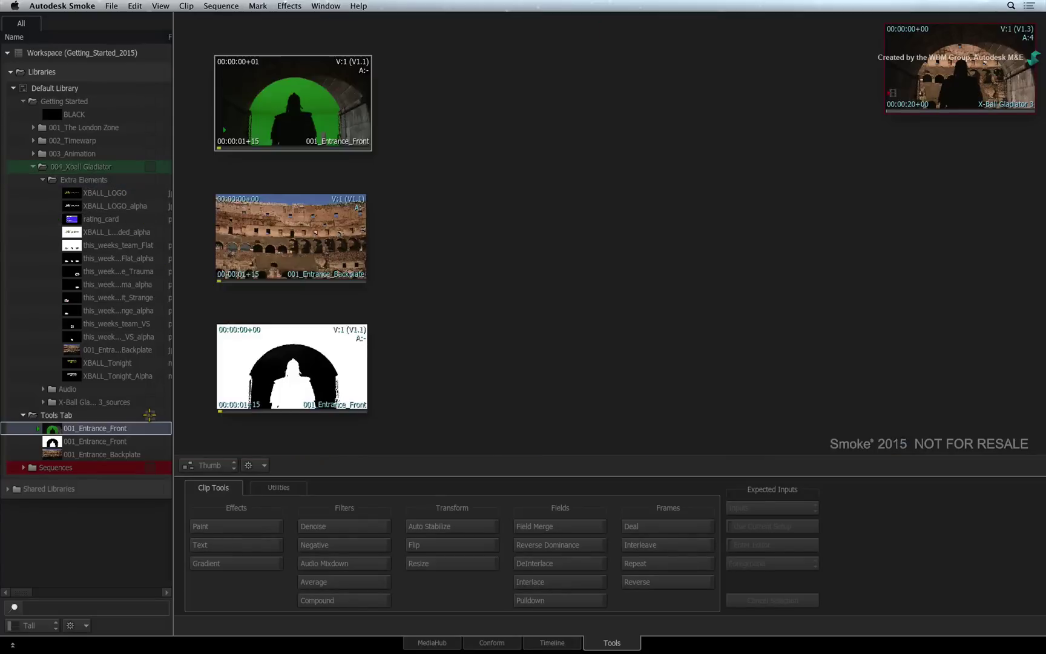
{"action": "left_click", "coordinate": [149, 415]}
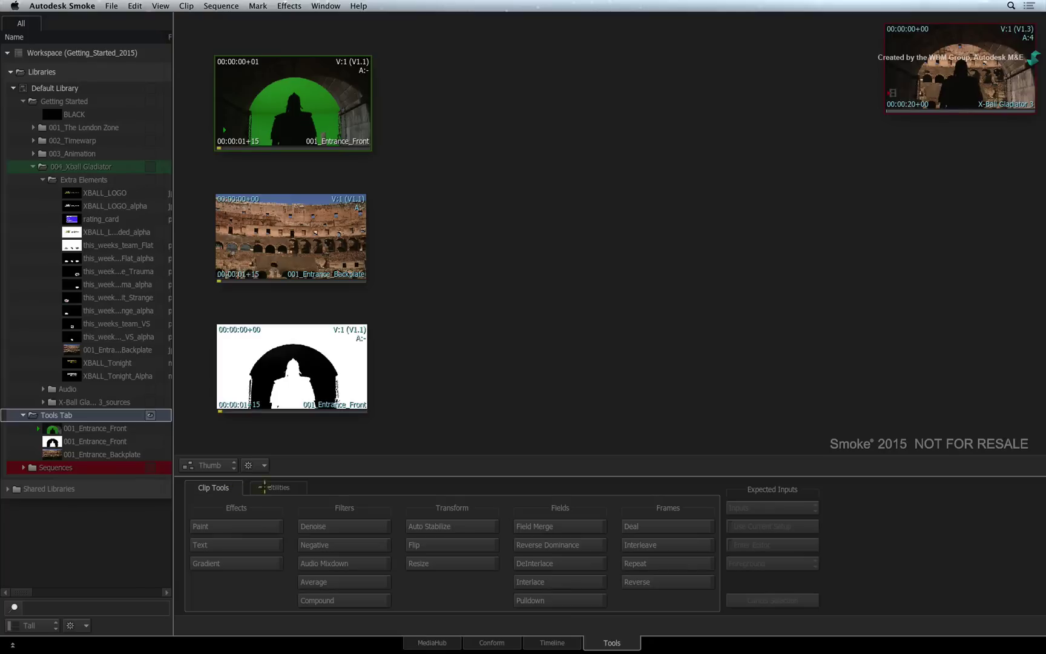
{"action": "left_click", "coordinate": [296, 487]}
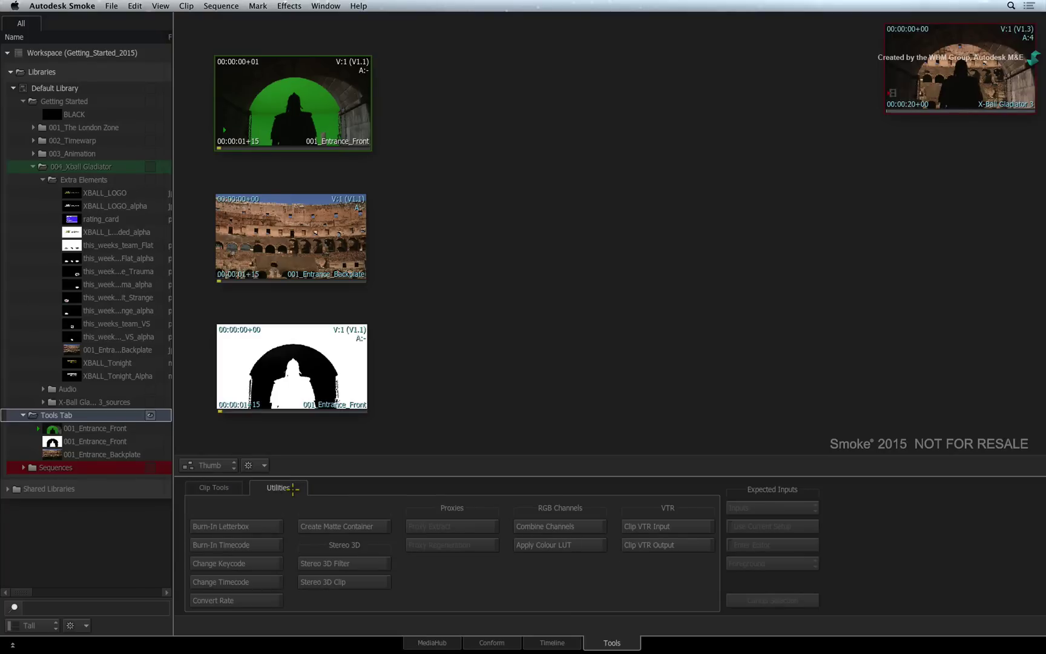
{"action": "left_click", "coordinate": [236, 487]}
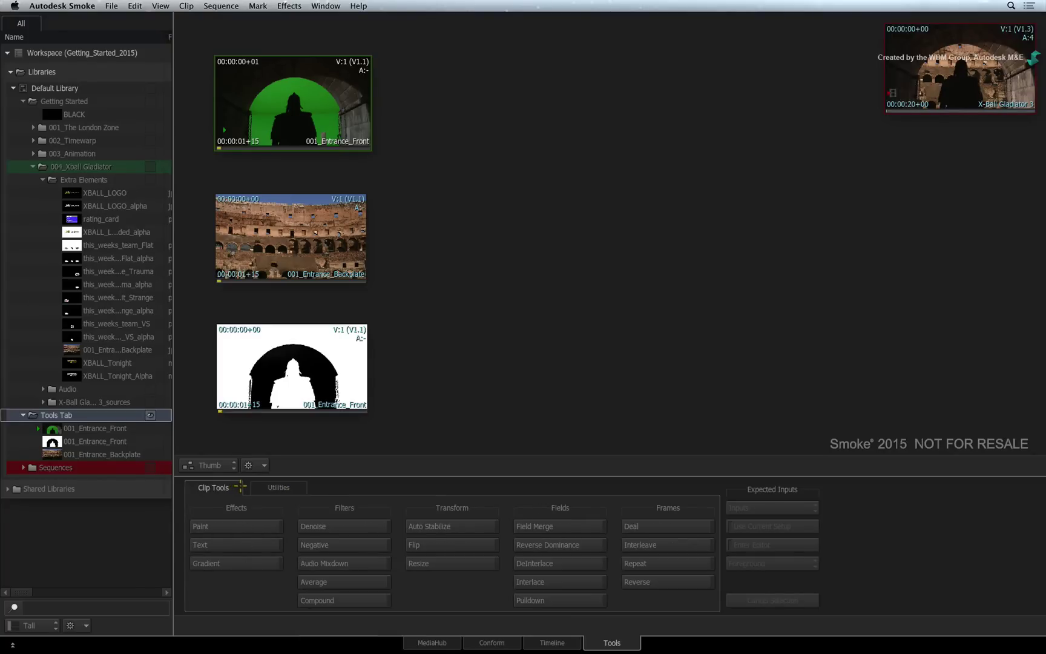
{"action": "left_click", "coordinate": [247, 524]}
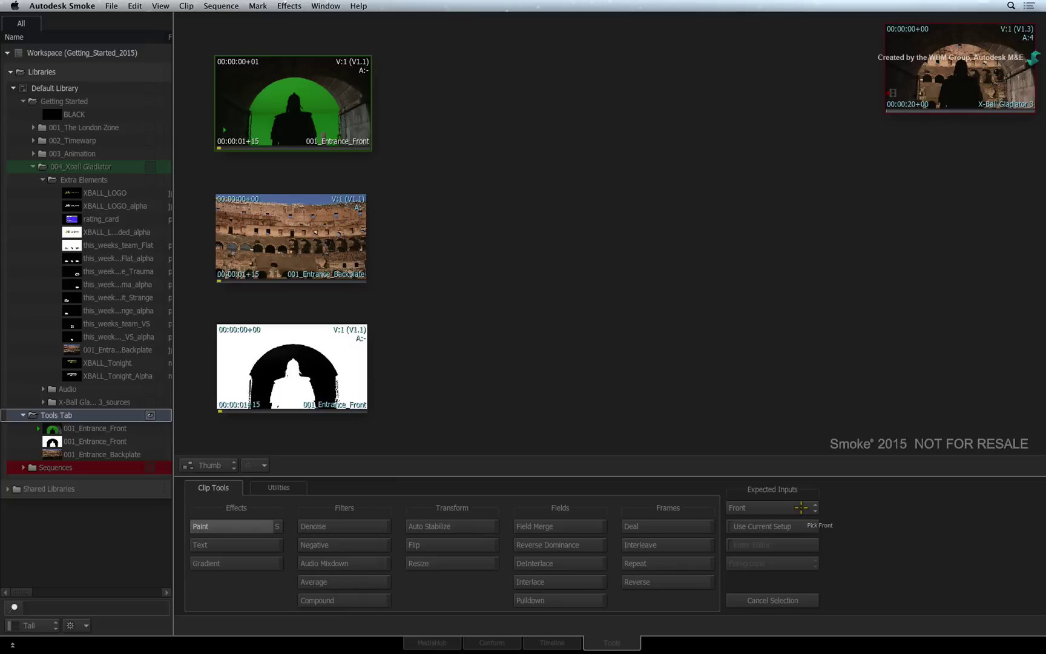
Set Paint's Expected Inputs to Front/Back/Matte.
{"action": "left_click", "coordinate": [801, 507]}
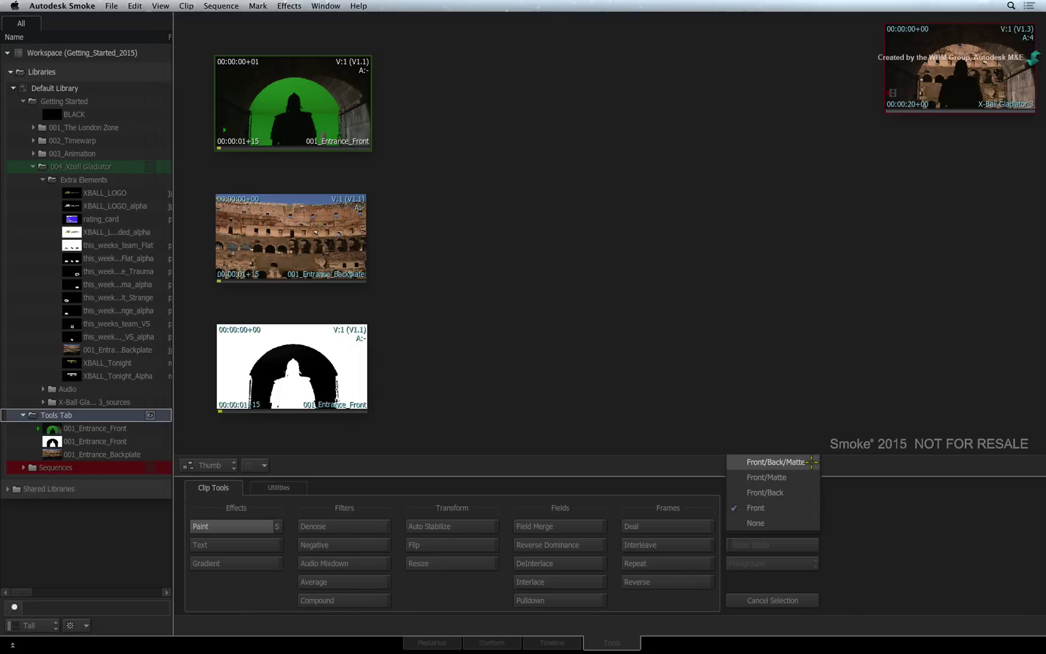
{"action": "left_click", "coordinate": [810, 462]}
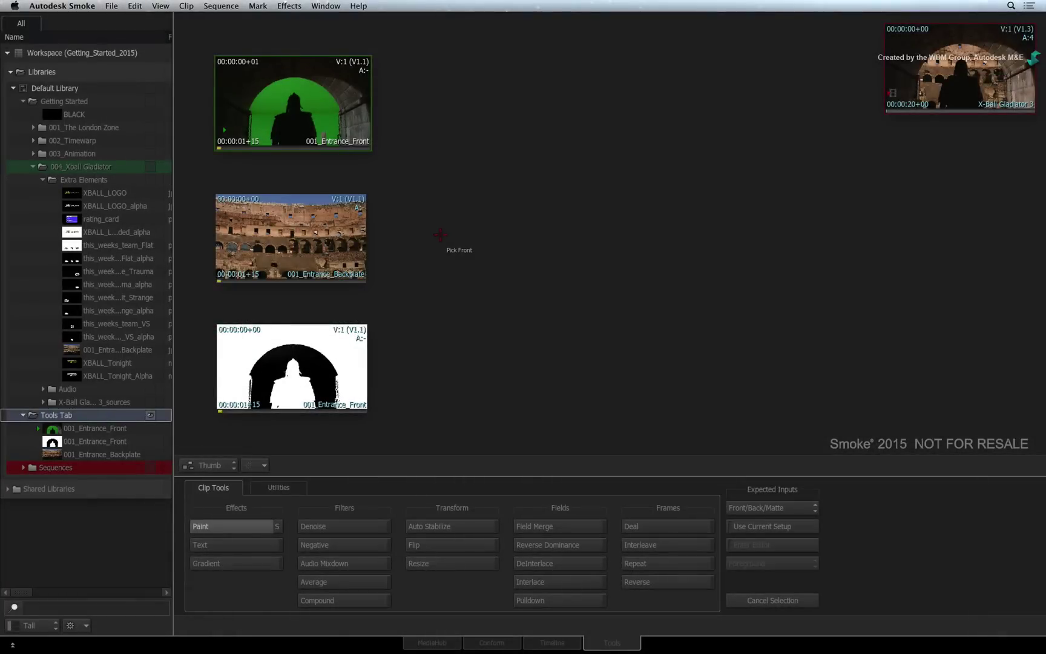
Pick the green-screen clip as front, Colosseum backplate as back, white matte as matte, and render here.
{"action": "left_click", "coordinate": [280, 101]}
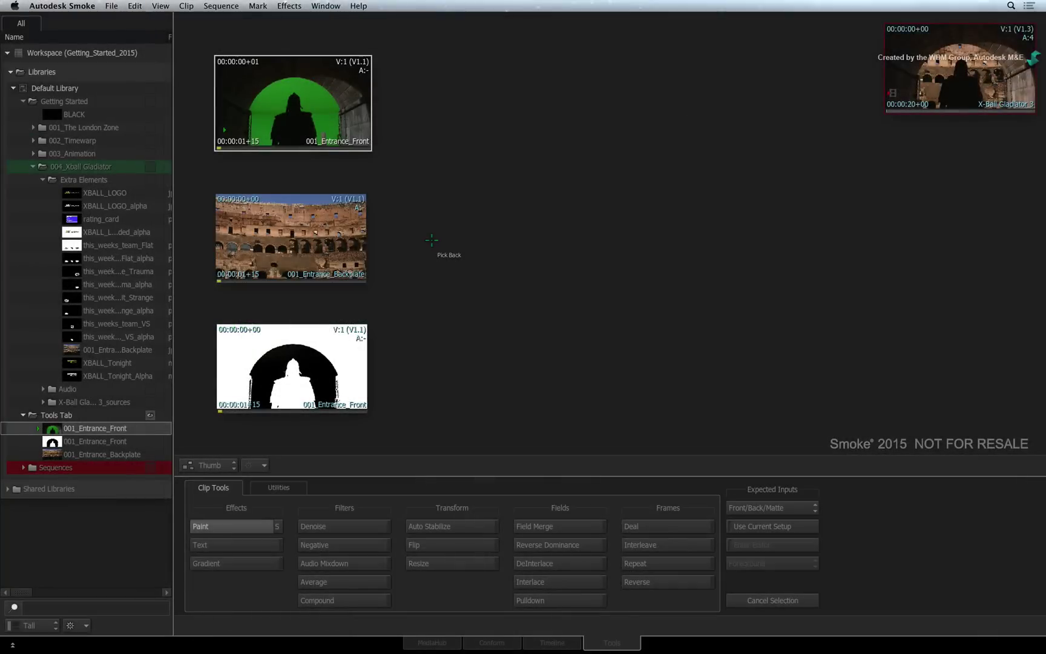
{"action": "left_click", "coordinate": [289, 241]}
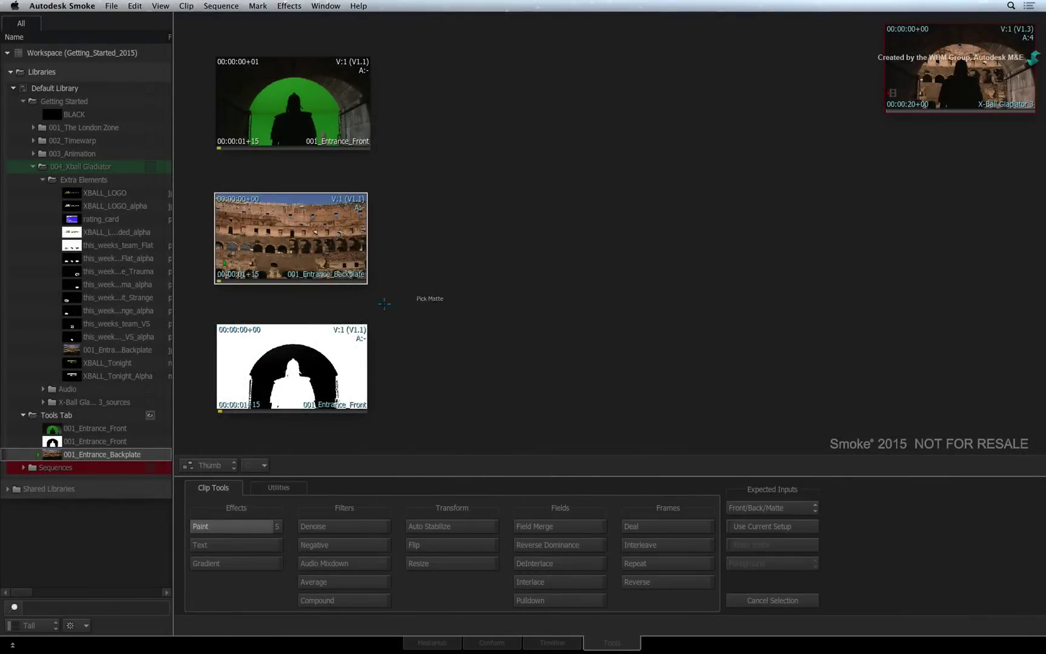
{"action": "left_click", "coordinate": [292, 376]}
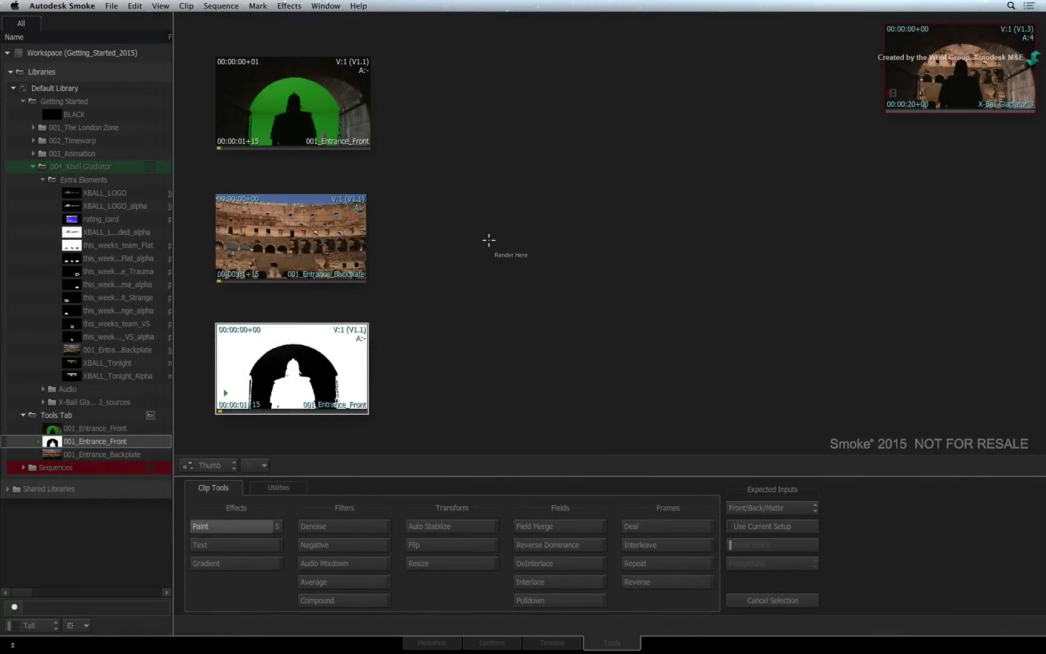
{"action": "left_click", "coordinate": [488, 240]}
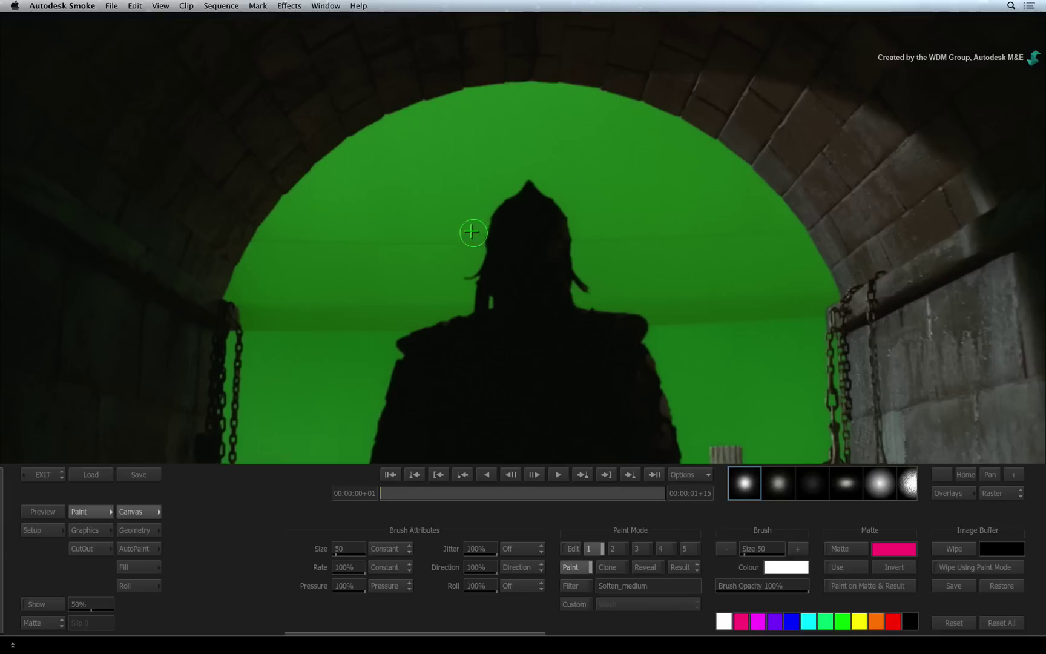
Set brush size to 151, paint a white zigzag over the green screen, and exit to render.
{"action": "left_click_drag", "start_coordinate": [369, 223], "coordinate": [373, 245]}
{"action": "mouse_move", "coordinate": [296, 351]}
{"action": "left_mouse_down"}
{"action": "mouse_move", "coordinate": [306, 260]}
{"action": "mouse_move", "coordinate": [472, 181]}
{"action": "mouse_move", "coordinate": [569, 320]}
{"action": "mouse_move", "coordinate": [836, 275]}
{"action": "mouse_move", "coordinate": [273, 222]}
{"action": "mouse_move", "coordinate": [411, 151]}
{"action": "left_mouse_up"}
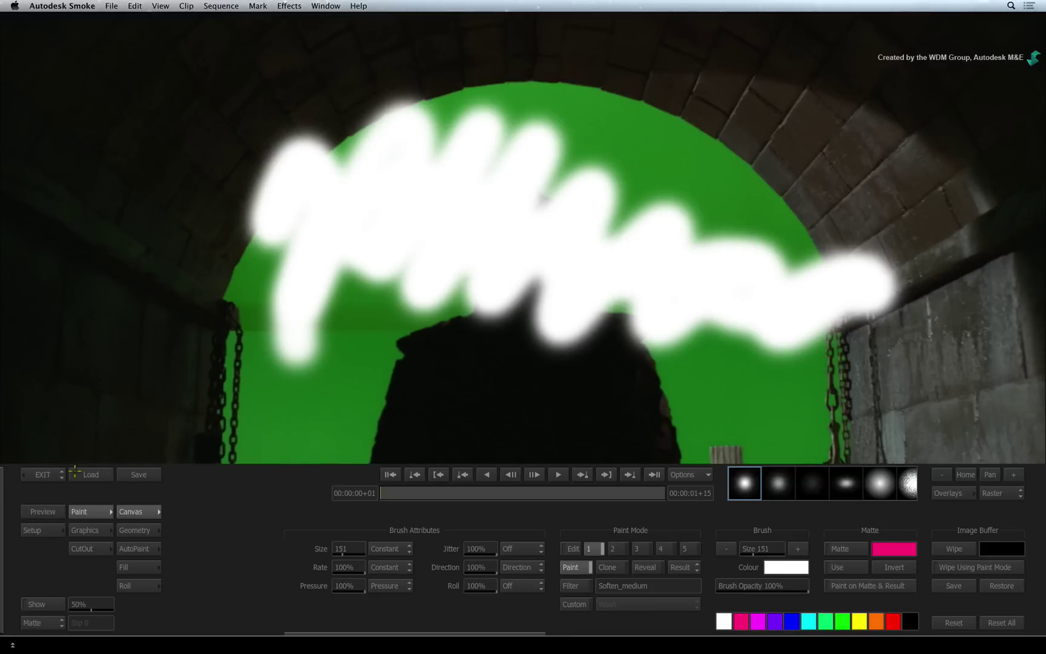
{"action": "left_click", "coordinate": [42, 474]}
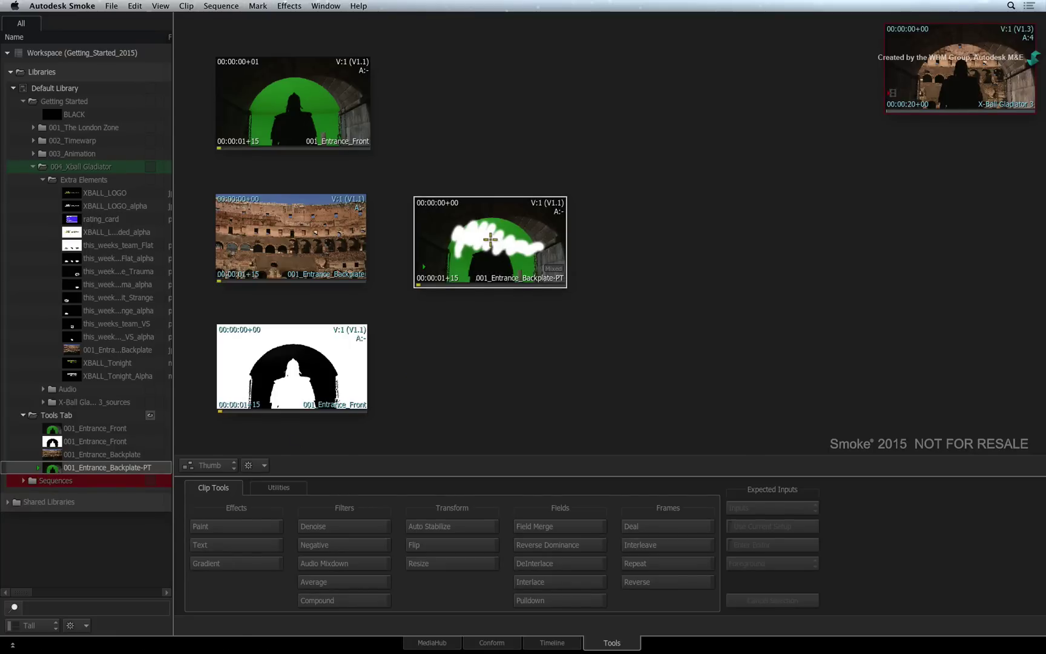
Delete the 001_Entrance_Backplate-PT clip and reopen Paint with Use Current Setup.
{"action": "key", "text": "Delete"}
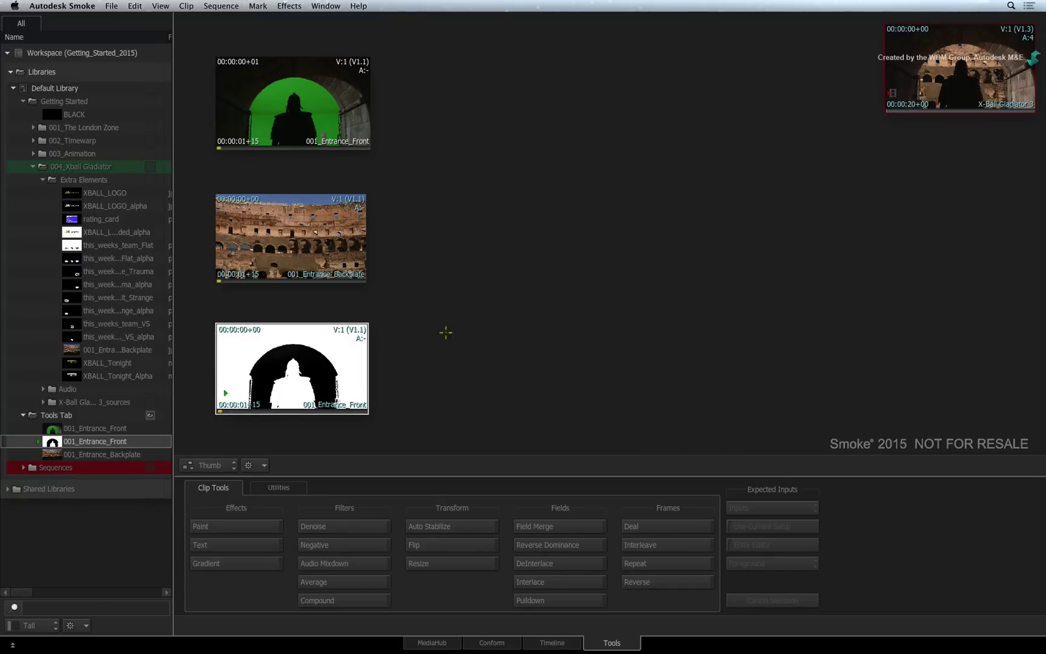
{"action": "left_click", "coordinate": [245, 524]}
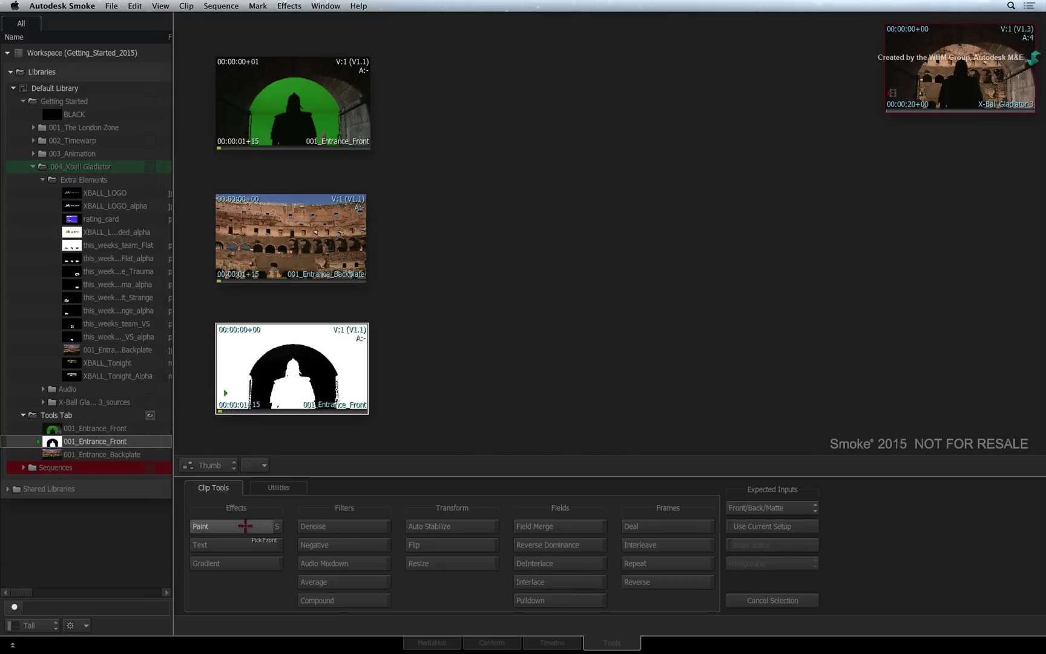
{"action": "left_click", "coordinate": [796, 524]}
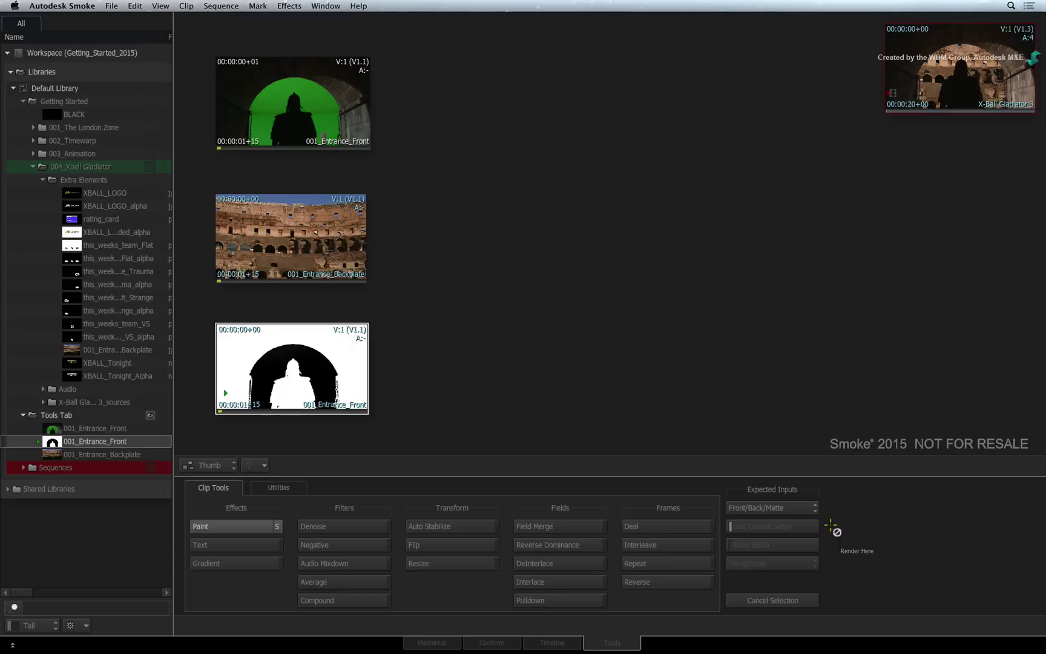
{"action": "left_click", "coordinate": [543, 237]}
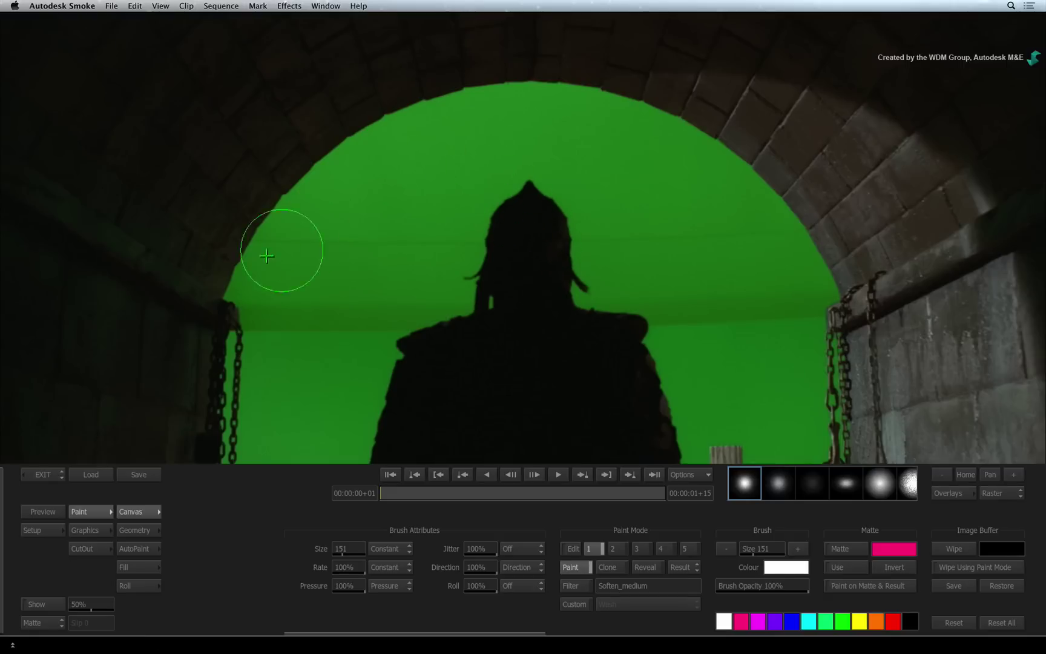
Paint a broad white zigzag across the frame and exit to save the new clip.
{"action": "mouse_move", "coordinate": [158, 69]}
{"action": "left_mouse_down"}
{"action": "mouse_move", "coordinate": [147, 160]}
{"action": "mouse_move", "coordinate": [377, 176]}
{"action": "mouse_move", "coordinate": [696, 158]}
{"action": "mouse_move", "coordinate": [695, 330]}
{"action": "mouse_move", "coordinate": [851, 286]}
{"action": "mouse_move", "coordinate": [926, 342]}
{"action": "left_mouse_up"}
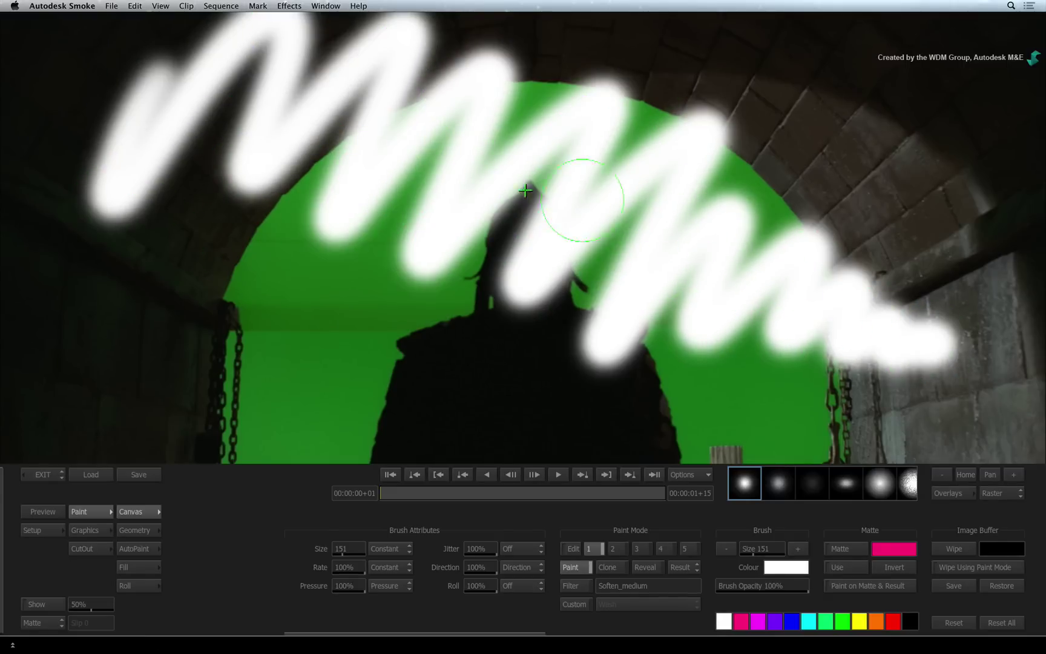
{"action": "left_click", "coordinate": [43, 474]}
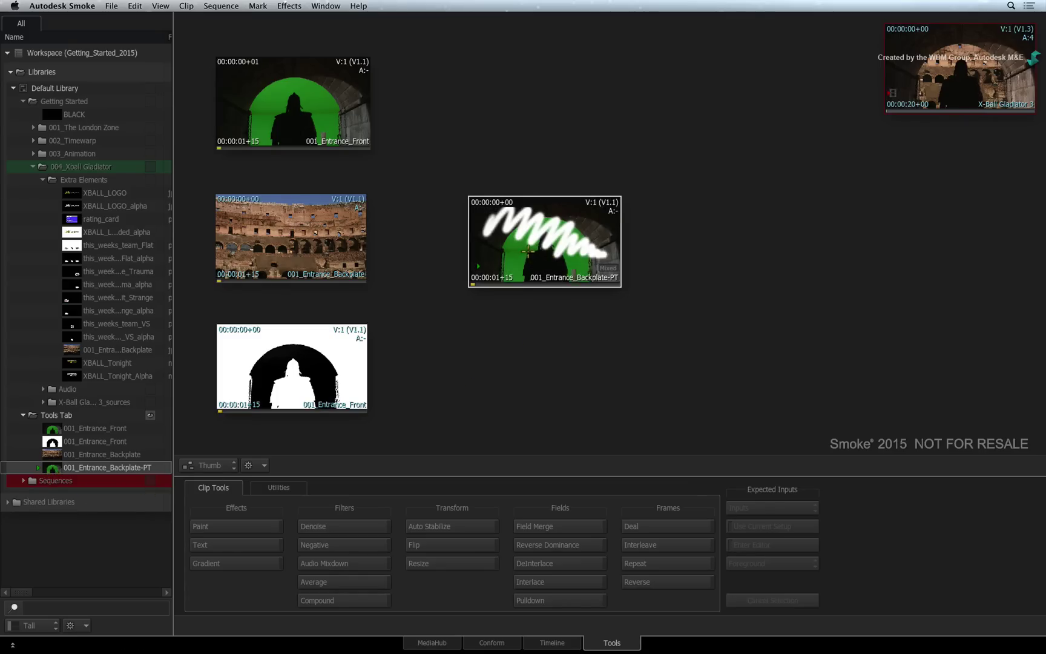
Drag the Backplate-PT clip off the desktop and reopen Paint using the current inputs.
{"action": "left_click_drag", "start_coordinate": [519, 250], "coordinate": [391, 567]}
{"action": "left_click", "coordinate": [240, 526]}
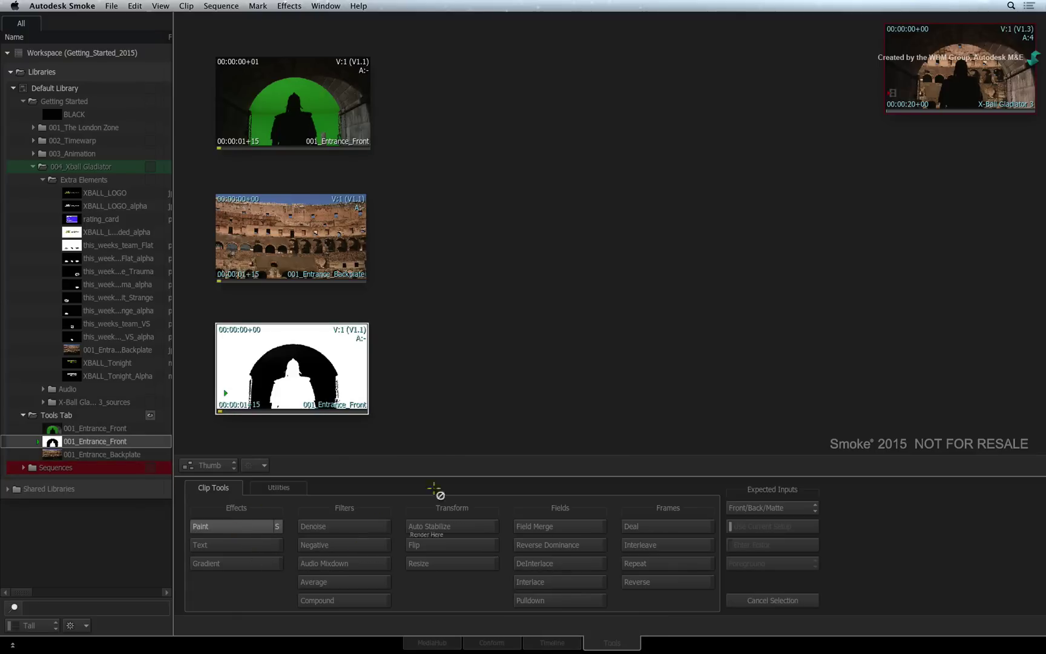
{"action": "left_click", "coordinate": [525, 237]}
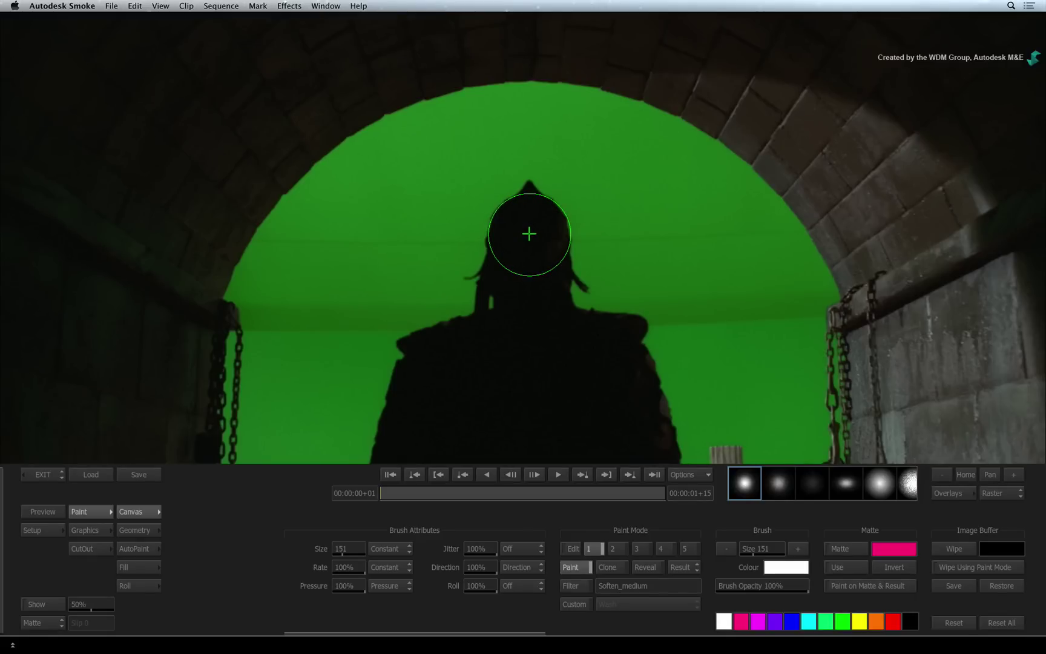
Reset all Paint settings in Setup, confirm, and exit back to the Tools desktop.
{"action": "left_click", "coordinate": [42, 530]}
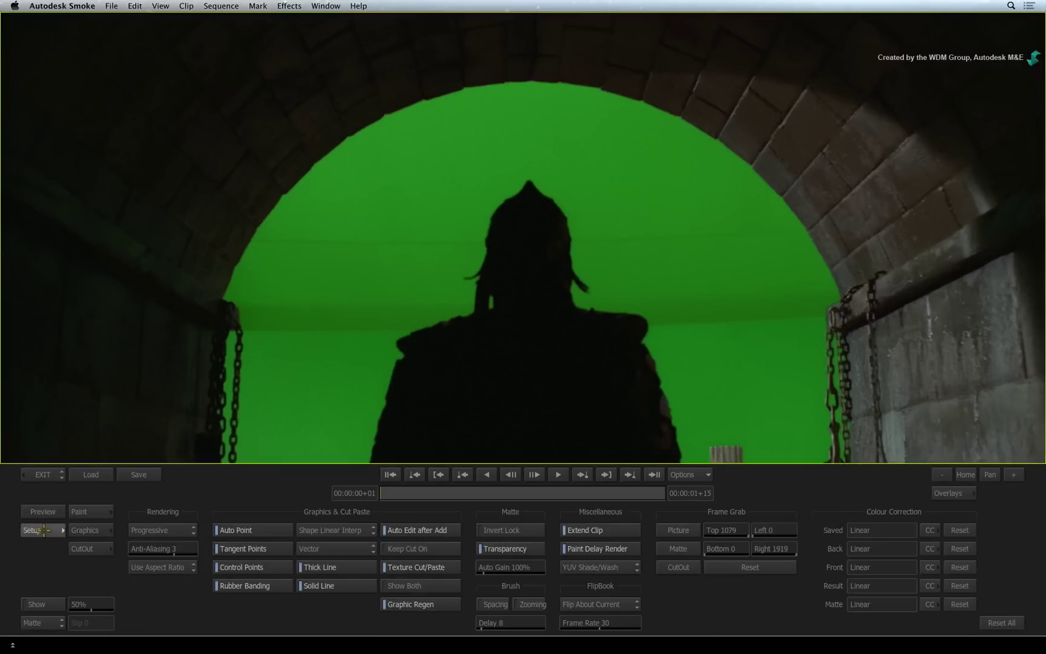
{"action": "left_click", "coordinate": [997, 623]}
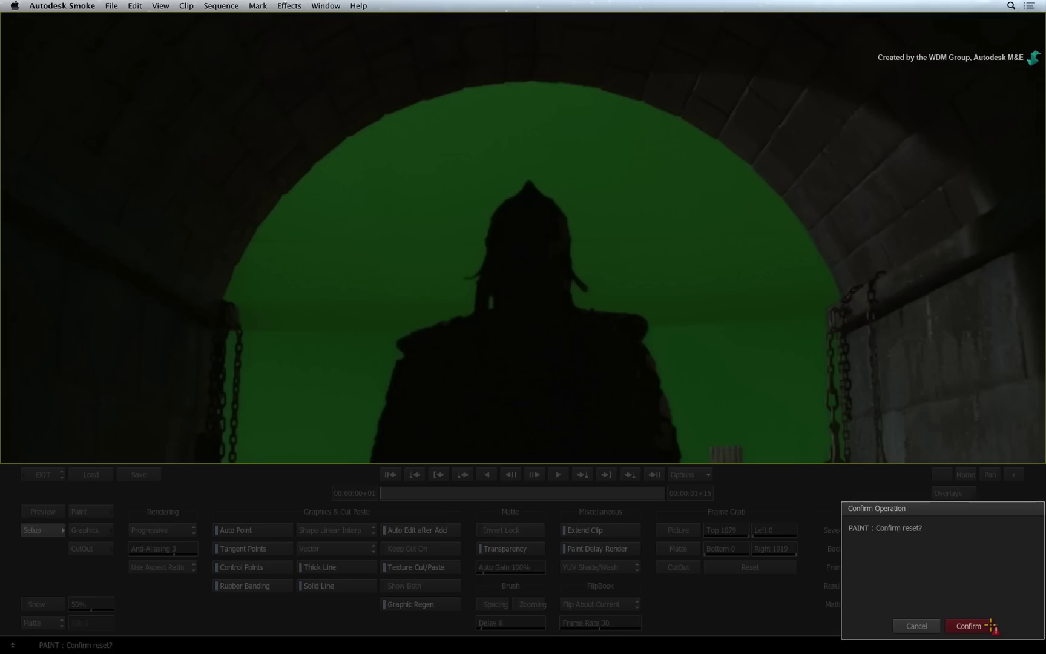
{"action": "left_click", "coordinate": [967, 626]}
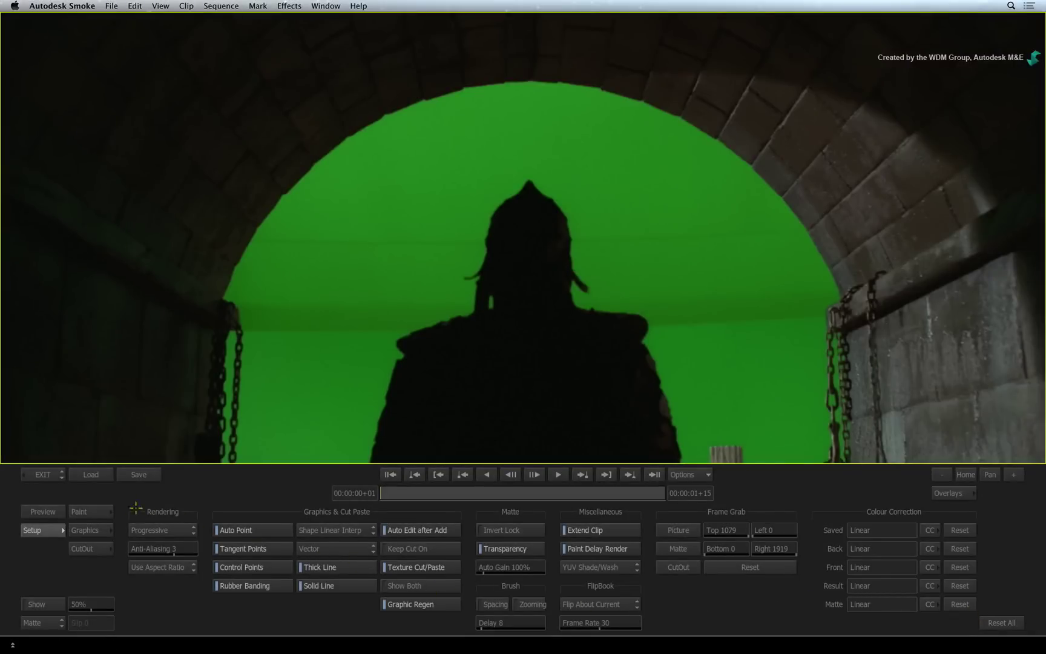
{"action": "left_click", "coordinate": [31, 473]}
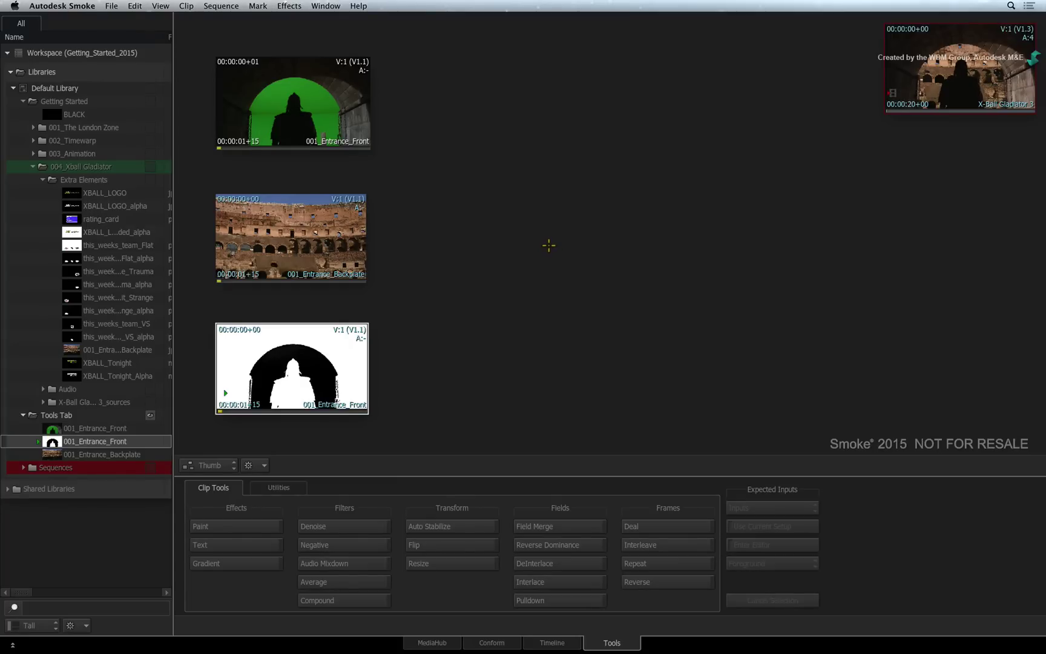
Start the Repeat frames tool with 001_Entrance_Backplate as its source clip.
{"action": "left_click", "coordinate": [666, 563]}
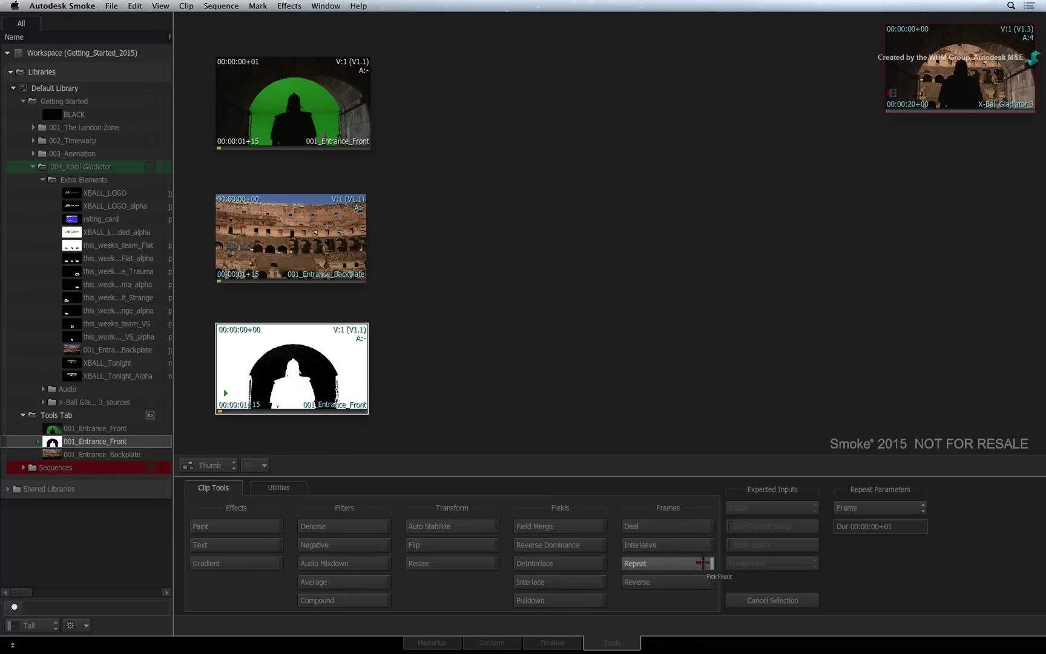
{"action": "left_click", "coordinate": [296, 257]}
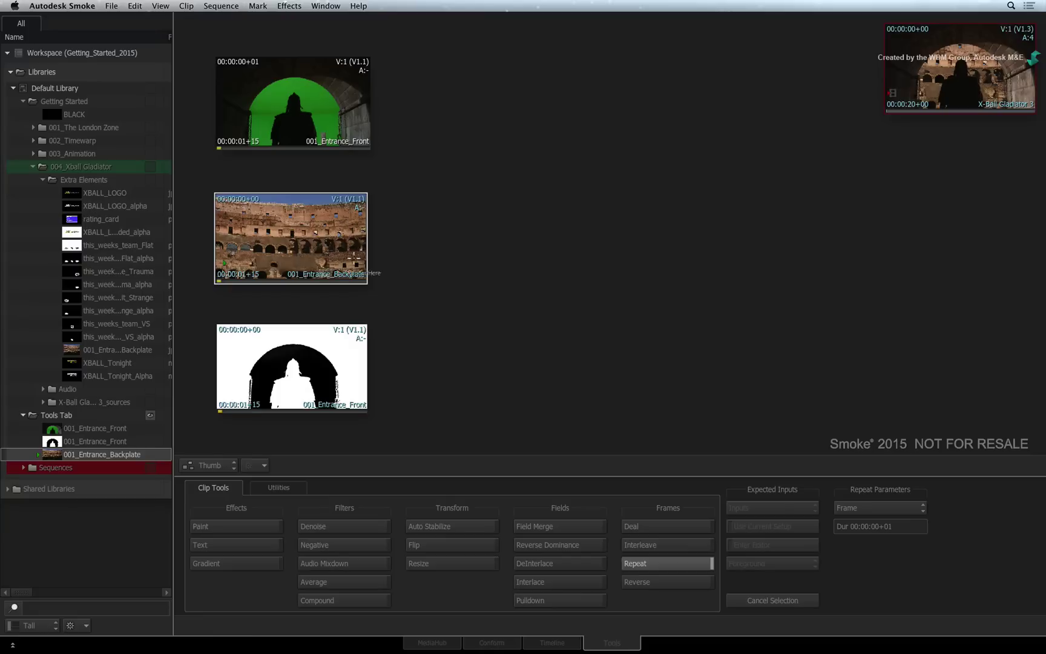